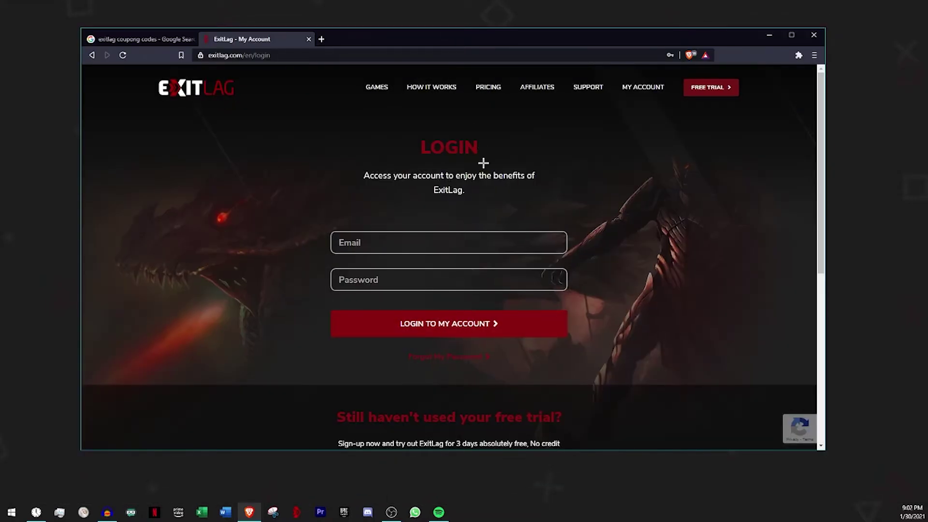
scroll(304, 251, down, 2)
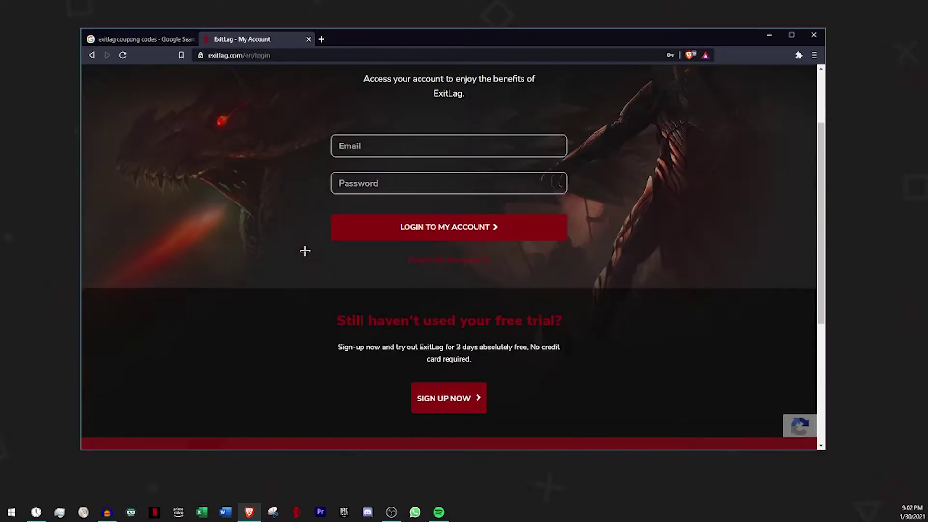
scroll(310, 245, down, 1)
scroll(310, 245, down, 2)
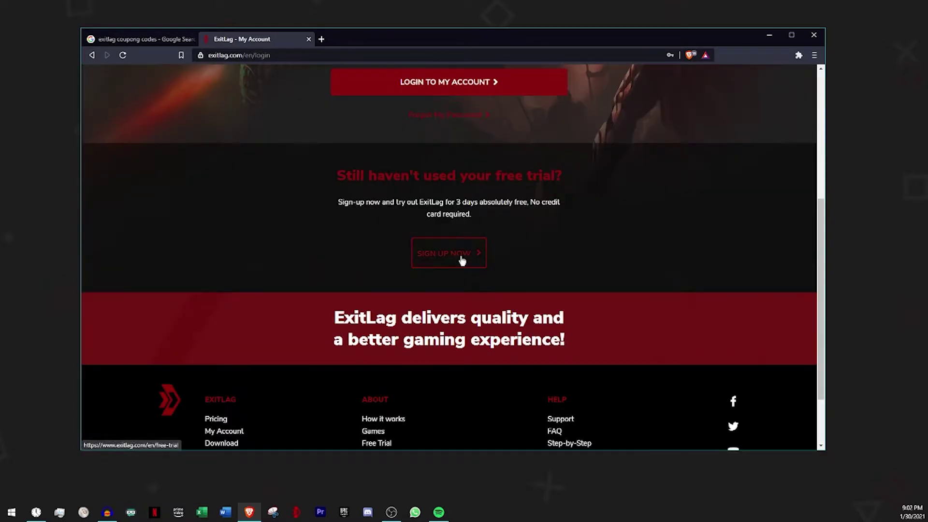
Look over the ExitLag login page, then return to the 'exitlag coupong codes' search tab.
click(464, 262)
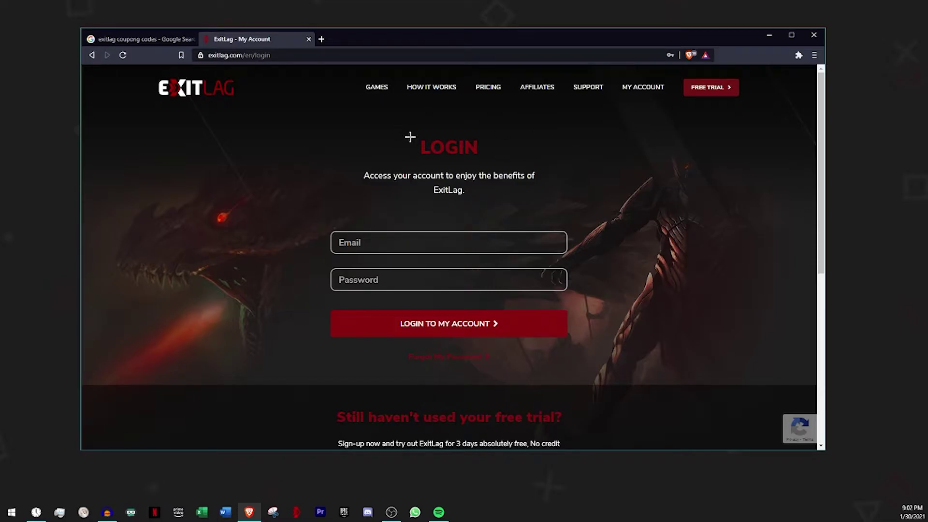
click(142, 39)
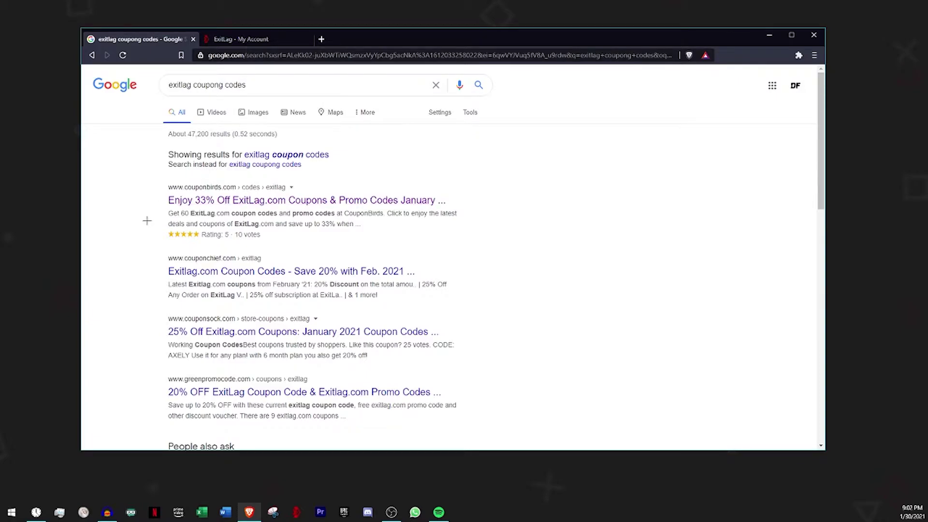
Open the 'Enjoy 33% Off ExitLag.com Coupons & Promo Codes' result in a background tab.
middle_click(197, 200)
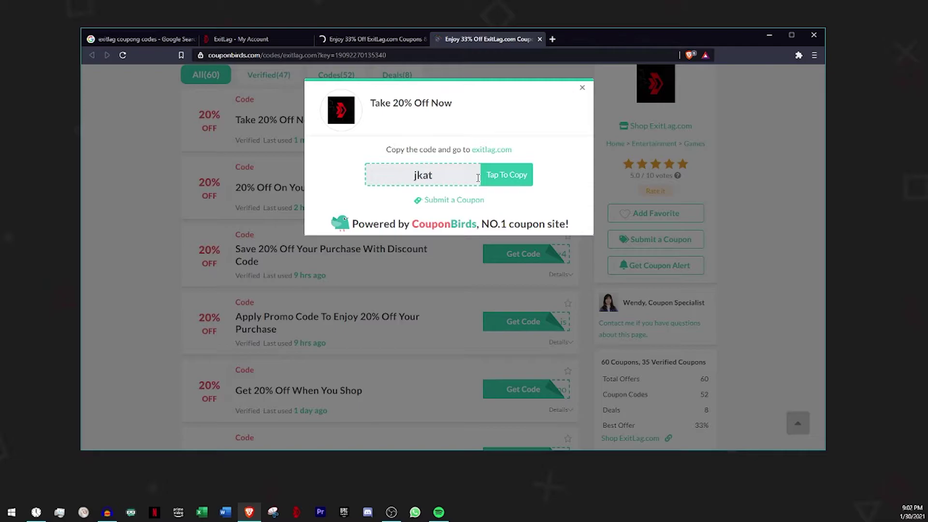
Close both CouponBirds coupon tabs after viewing the 20% off code.
middle_click(476, 40)
key(ctrl+w)
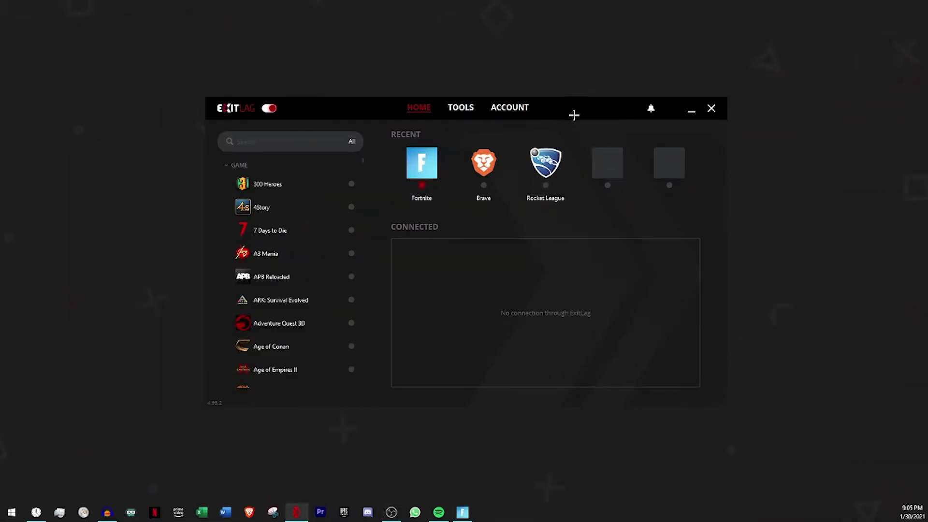
Move the ExitLag window up and left and focus the game list search box.
drag(342, 106, 318, 76)
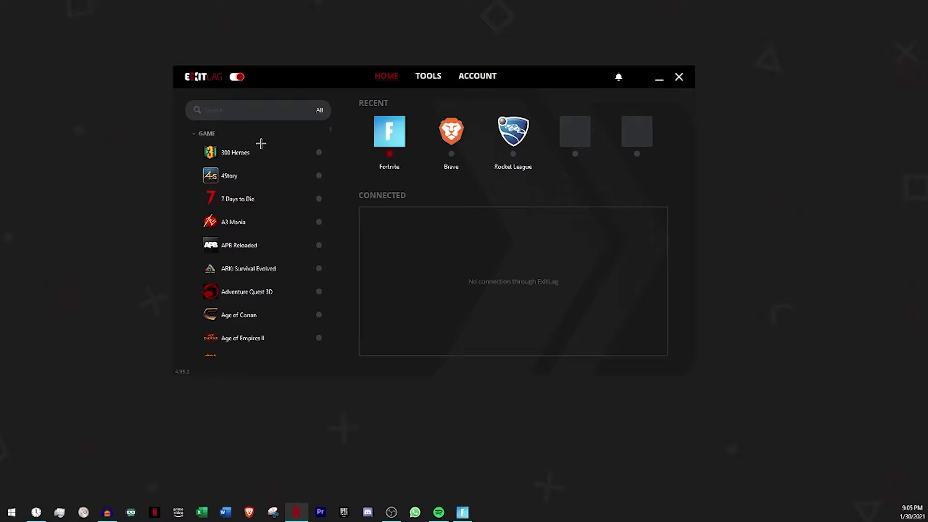
click(248, 112)
text(f)
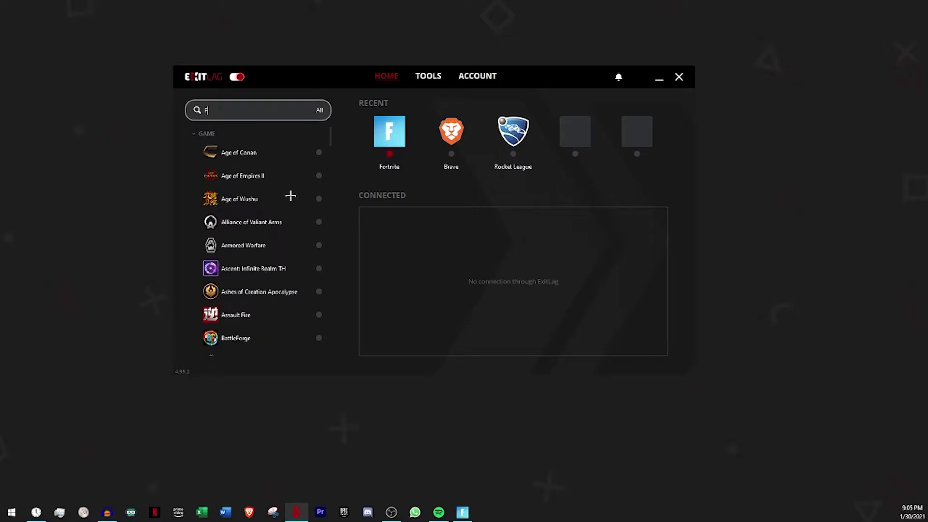
text(ort)
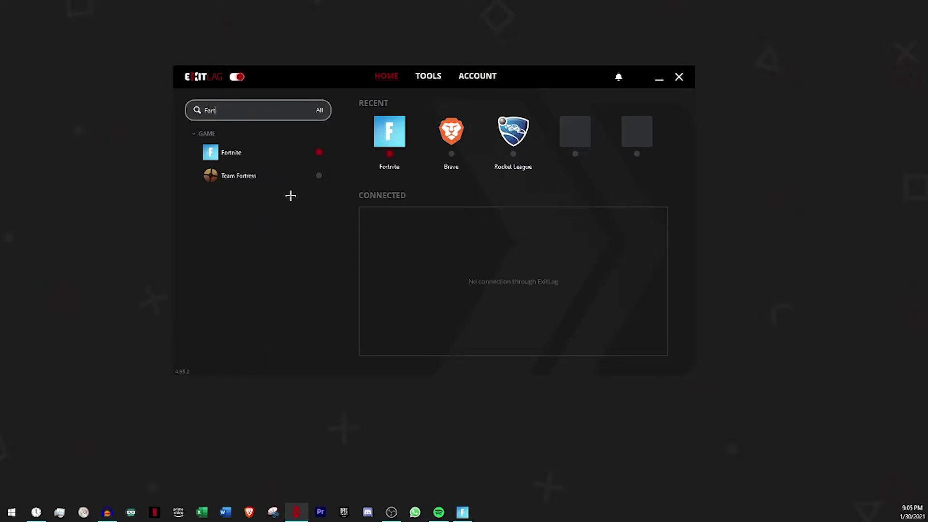
text(nite)
Open Fortnite's routes, choose region AE Dubai02, and decline the TCP PSH rate-limit prompt.
click(214, 154)
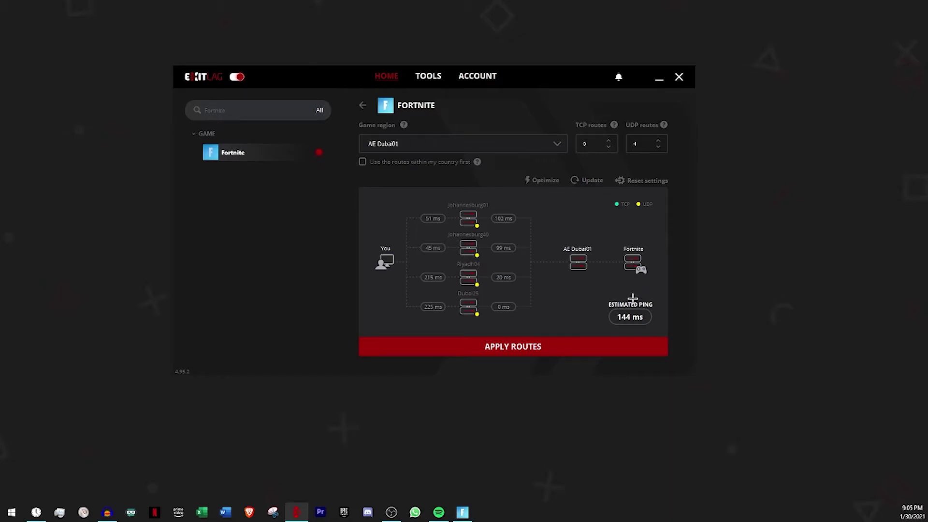
click(412, 144)
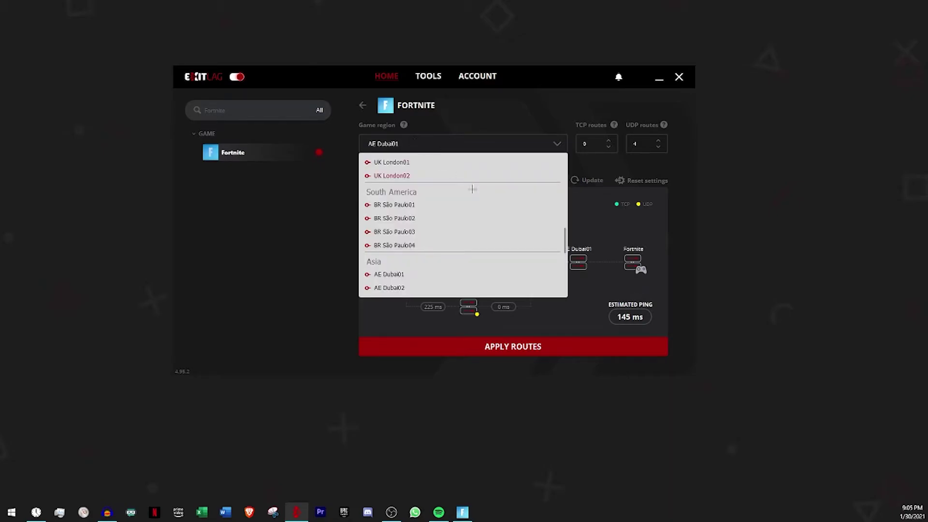
scroll(407, 287, down, 1)
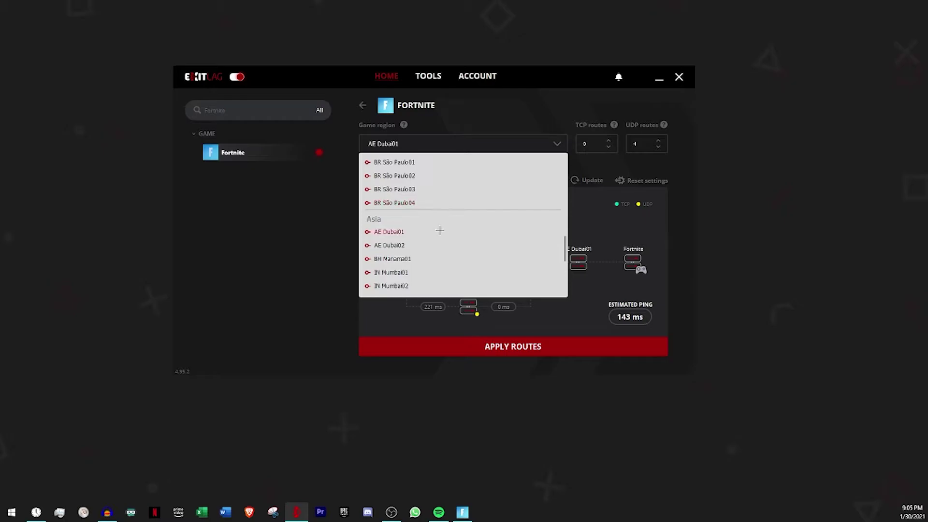
click(393, 248)
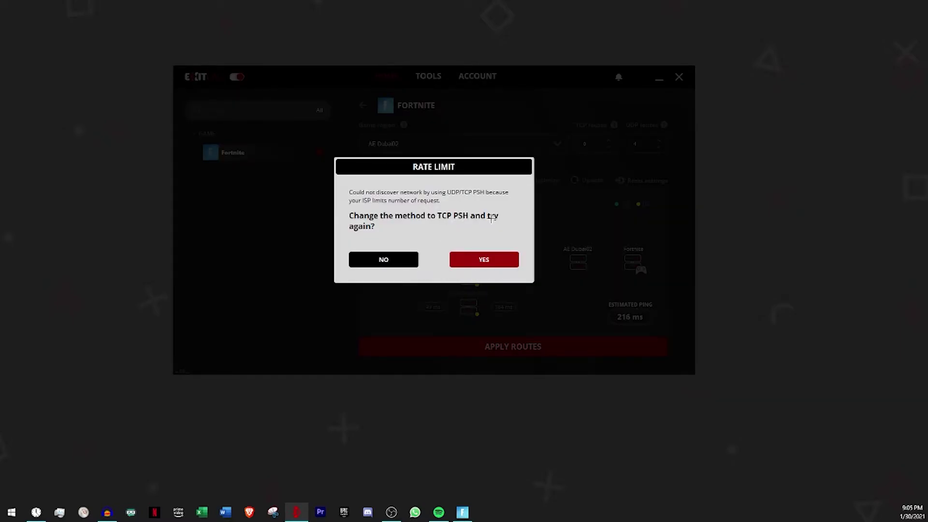
click(406, 262)
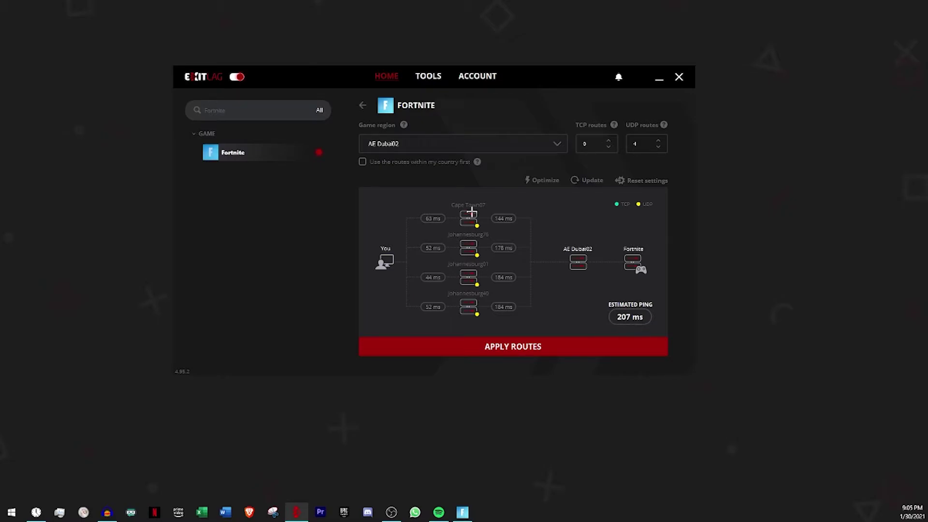
Settle on the AE Dubai01 region for Fortnite, set the UDP routes count, and apply routes.
click(432, 145)
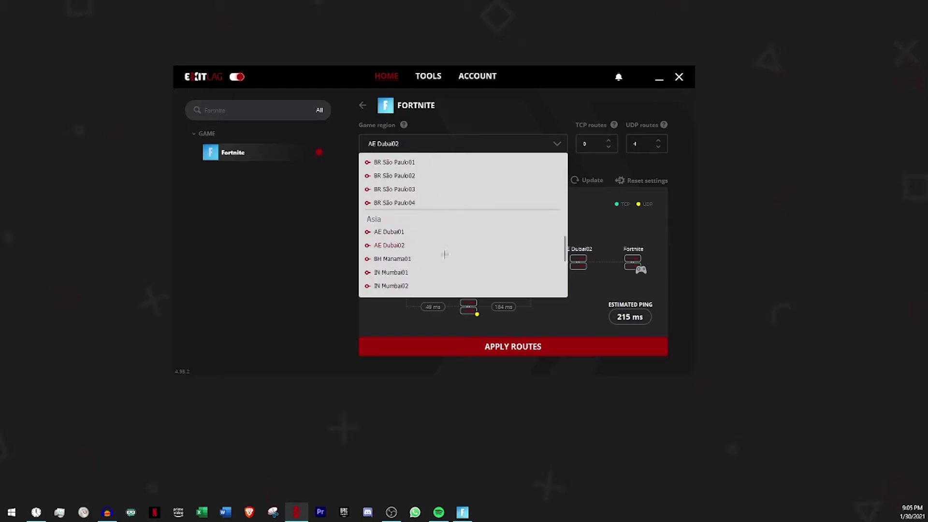
click(388, 231)
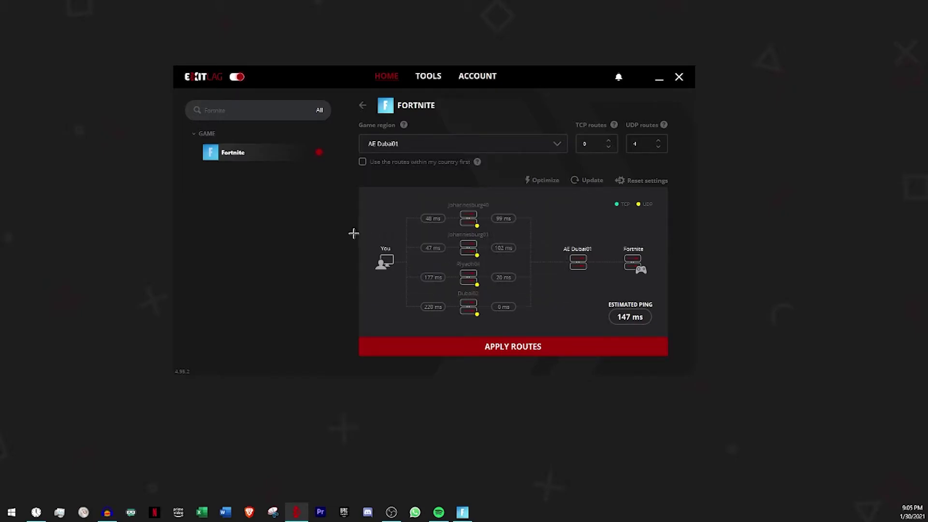
click(408, 145)
click(389, 244)
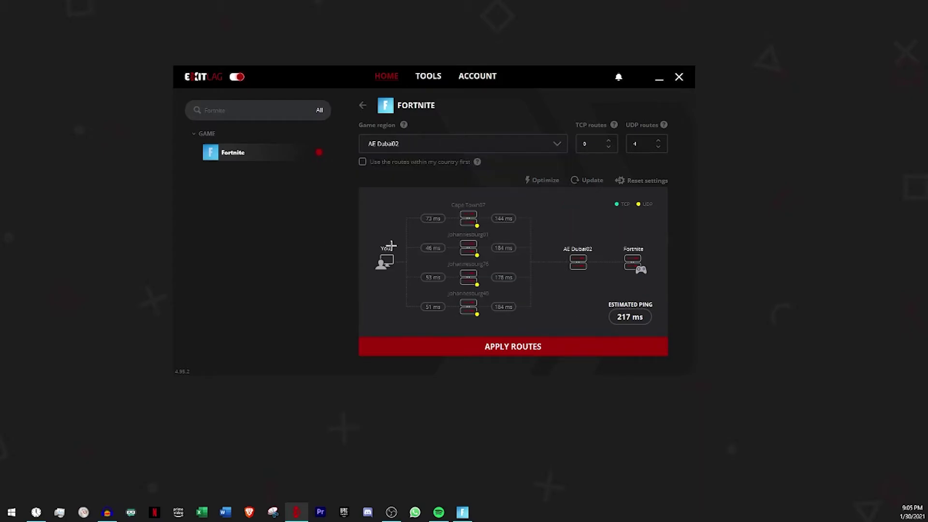
click(405, 144)
click(395, 234)
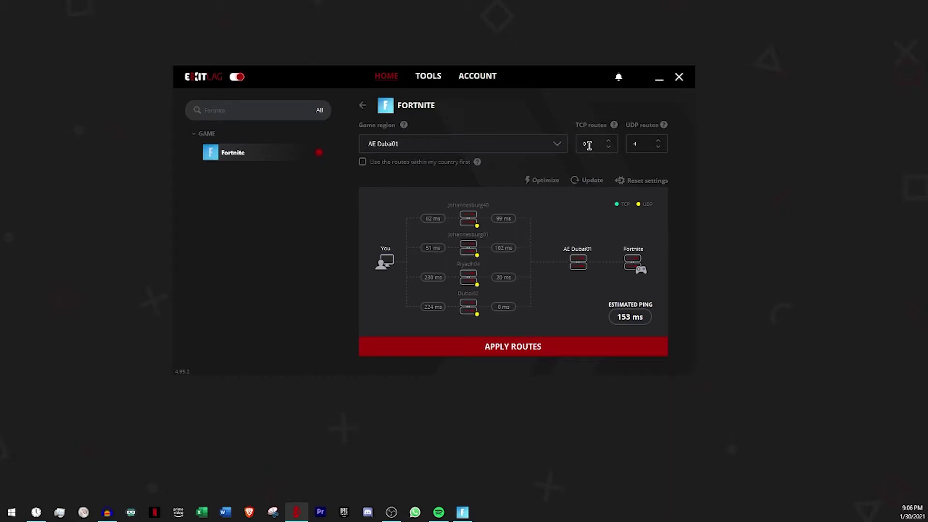
click(643, 145)
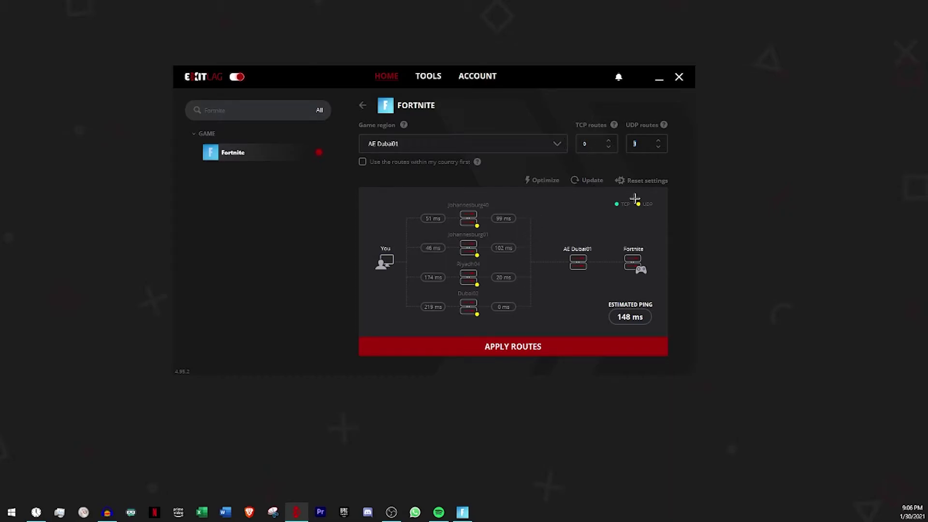
click(564, 349)
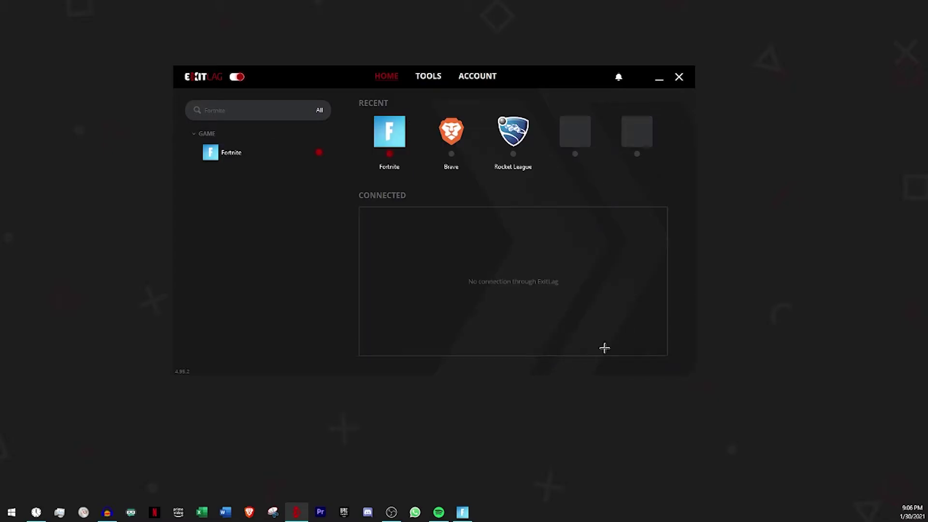
Open TOOLS general settings and keep UDP/TCP PSH as the route analysis protocol.
click(431, 77)
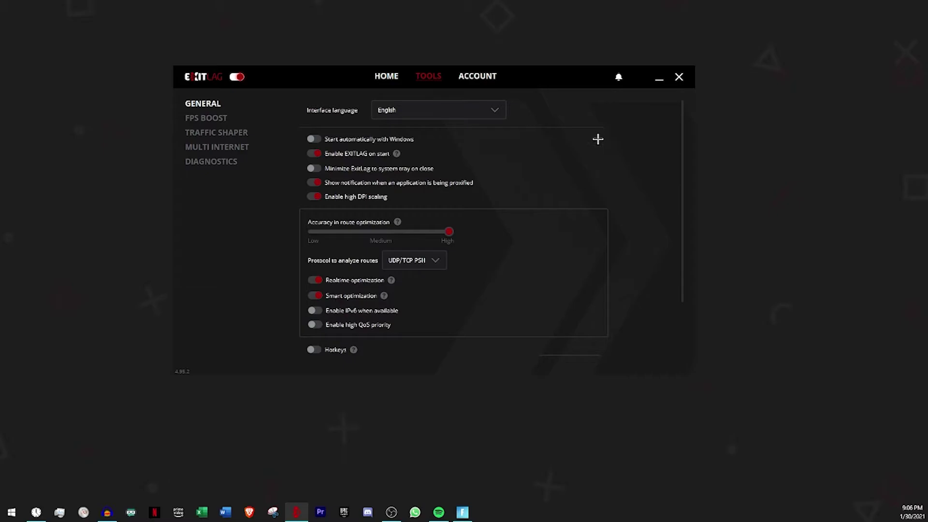
scroll(598, 139, down, 1)
scroll(602, 140, up, 1)
scroll(471, 196, down, 1)
scroll(484, 210, down, 1)
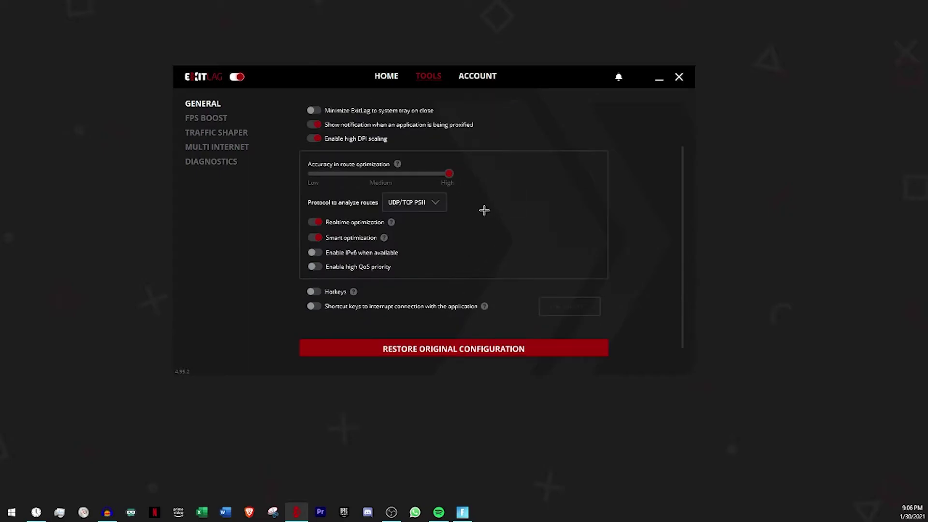
click(437, 204)
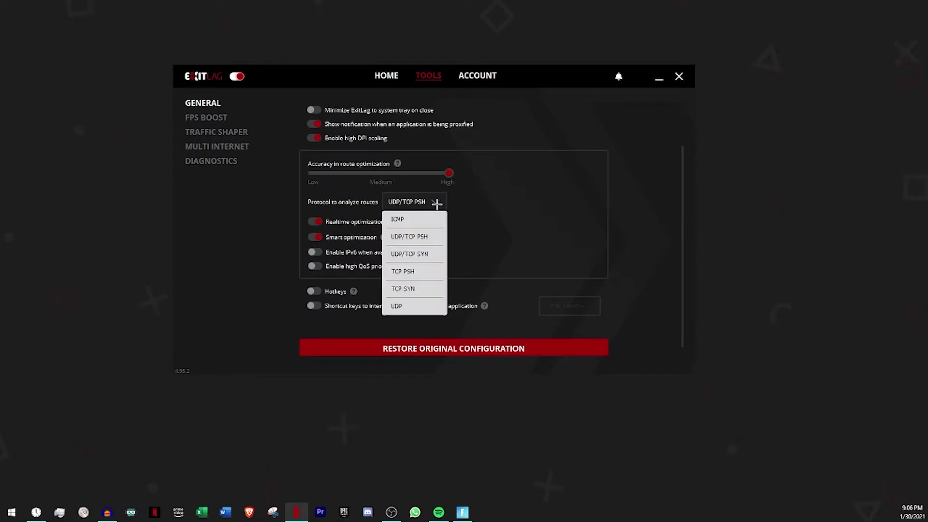
click(436, 204)
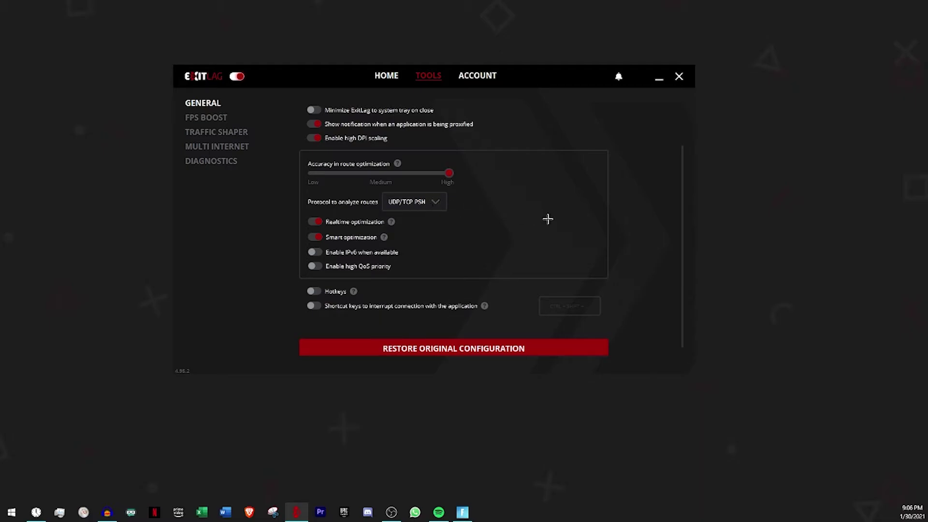
scroll(545, 220, down, 1)
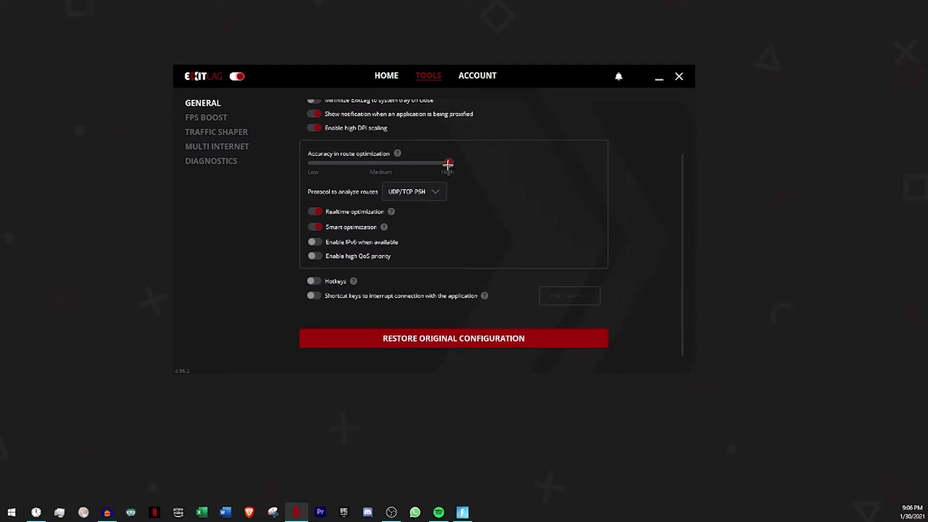
mouse_move(447, 163)
mouse_down()
mouse_move(392, 161)
mouse_move(449, 163)
mouse_up()
scroll(652, 214, up, 2)
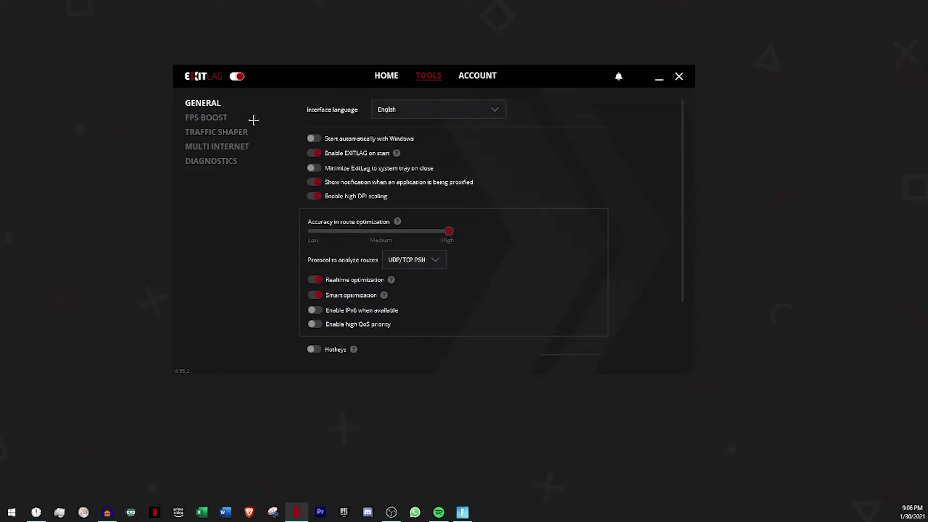
click(218, 120)
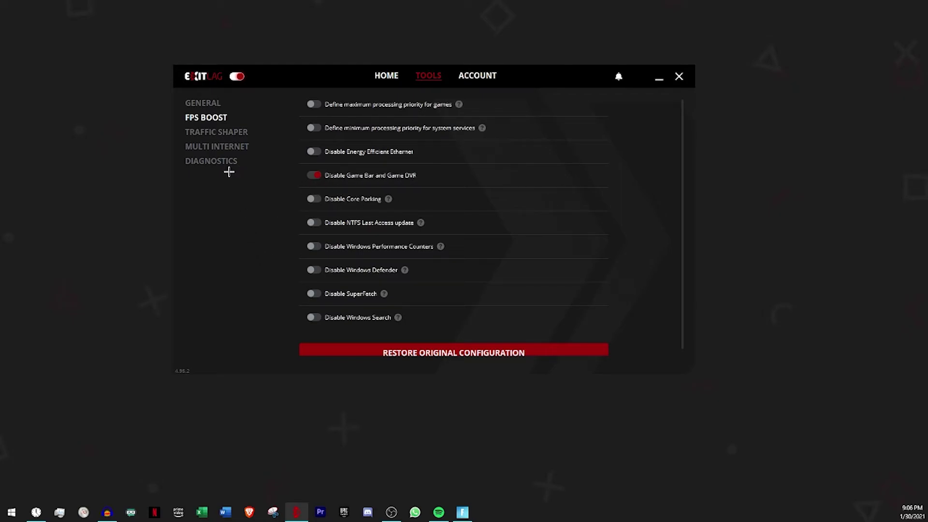
click(206, 104)
scroll(582, 214, down, 2)
scroll(645, 210, up, 2)
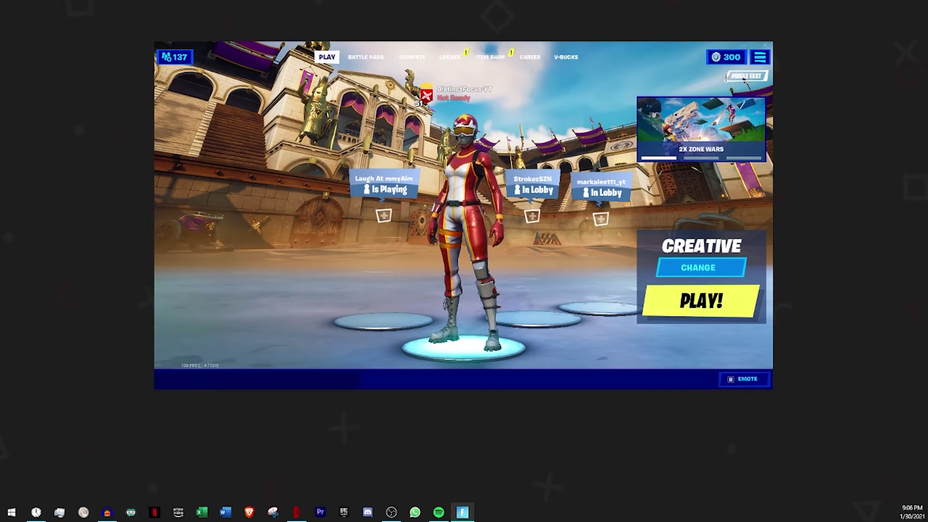
Check that Fortnite's Game settings show the Middle East matchmaking region, then return to the lobby.
key(Escape)
click(692, 109)
click(407, 54)
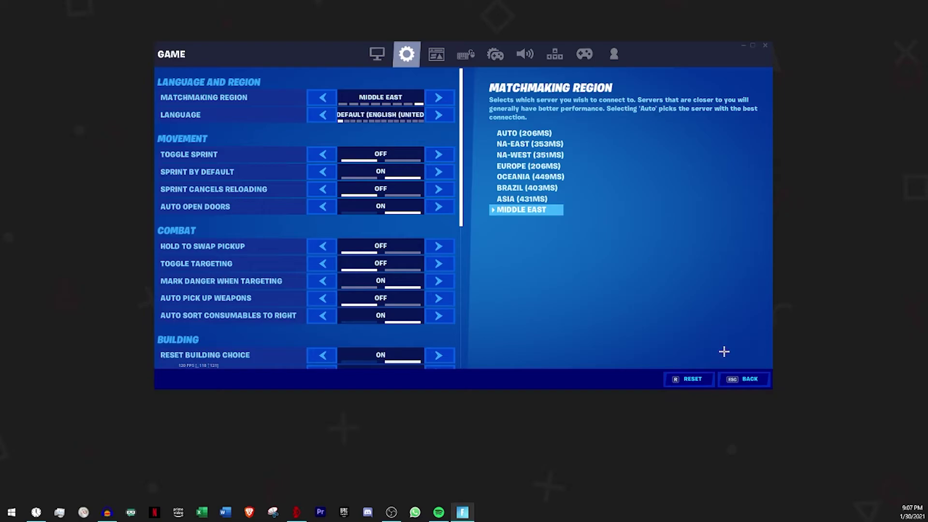
click(745, 378)
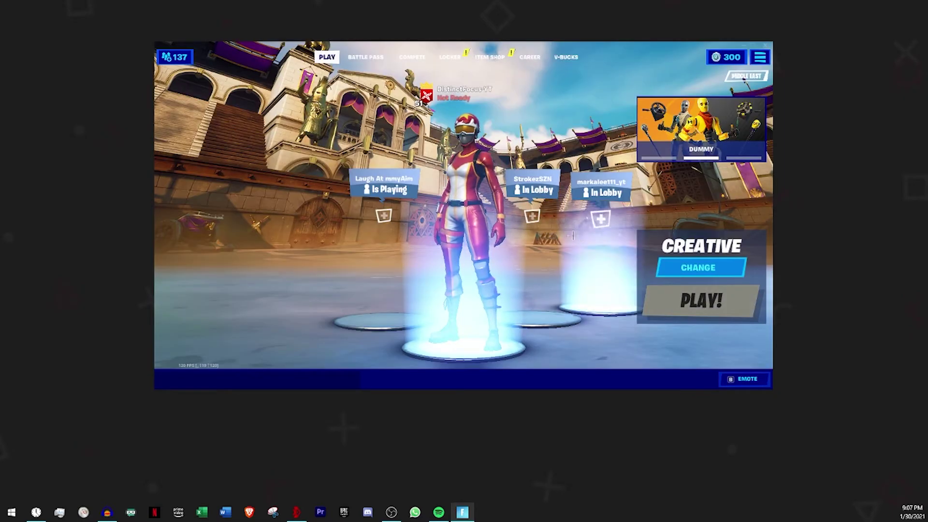
Bring up Creative server selection and launch a new island from the CREATE card.
click(662, 273)
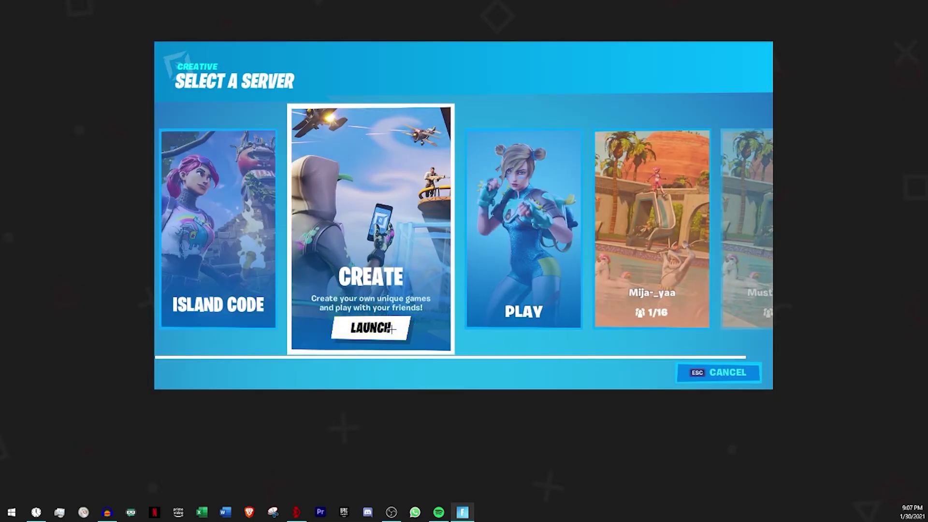
click(370, 327)
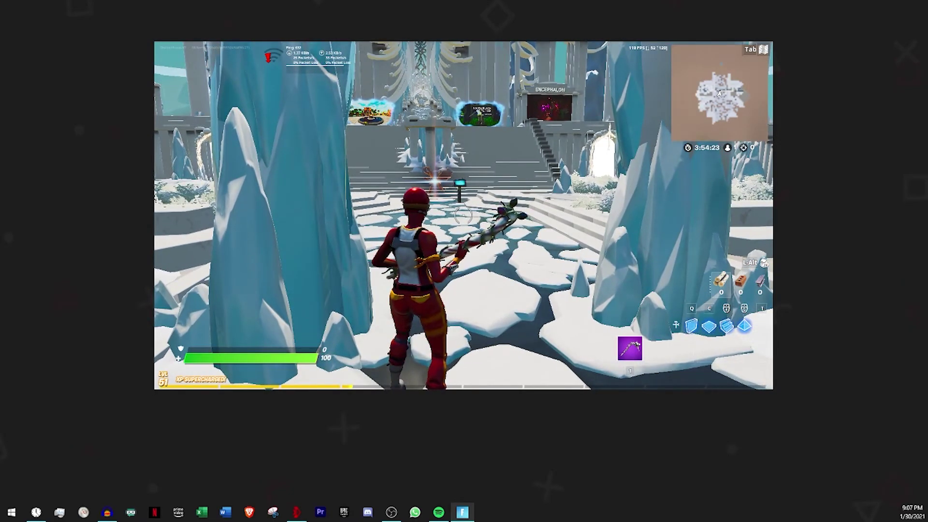
Walk forward with W across the ice toward the stairs and the DistinctFocus-YT rift.
key(w)
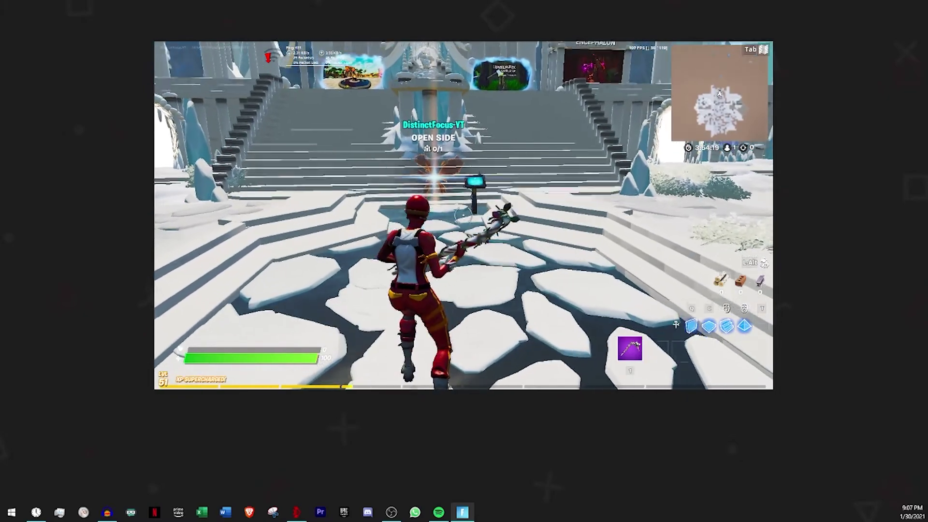
key(w)
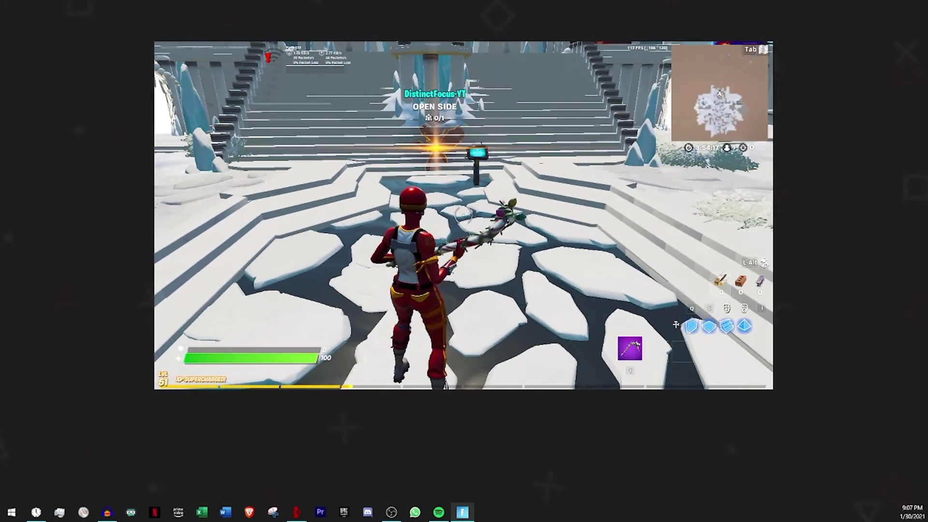